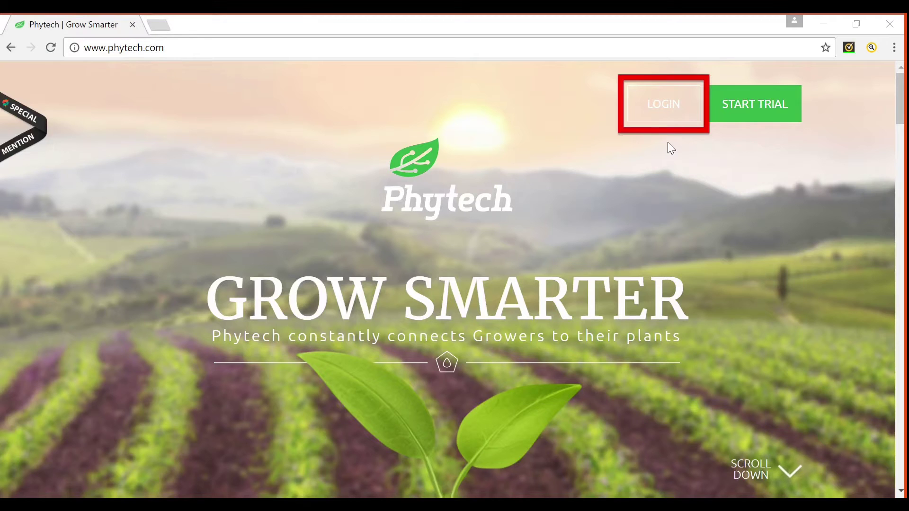
# Go to the Phytech login page and sign in to the web dashboard with the saved credentials.
pyautogui.click(672, 115)
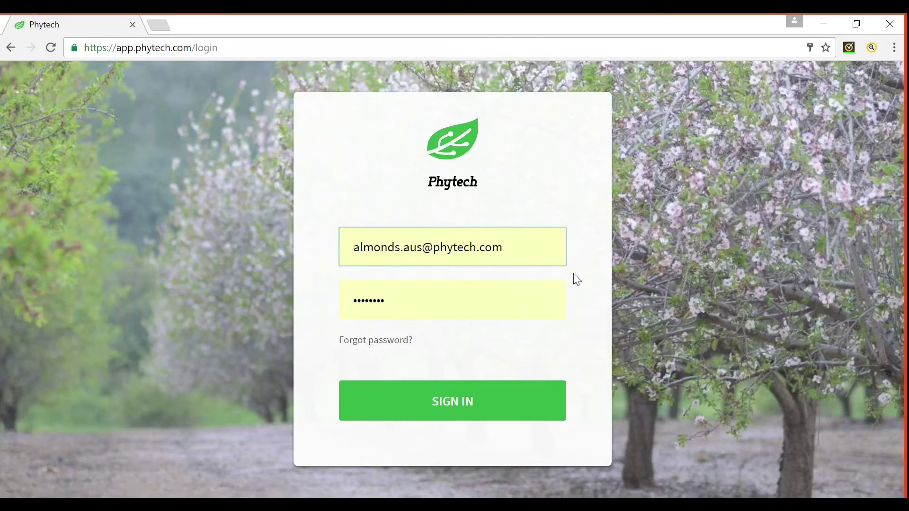
pyautogui.click(453, 402)
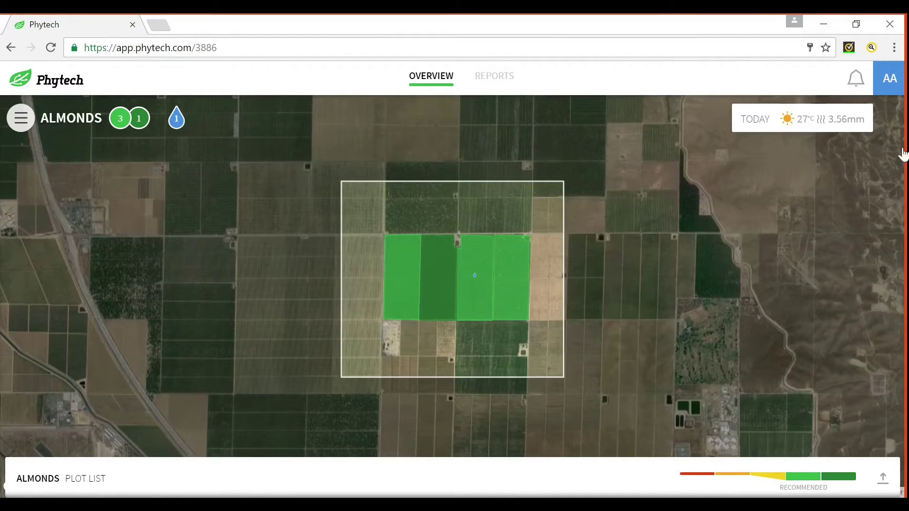
pyautogui.click(891, 86)
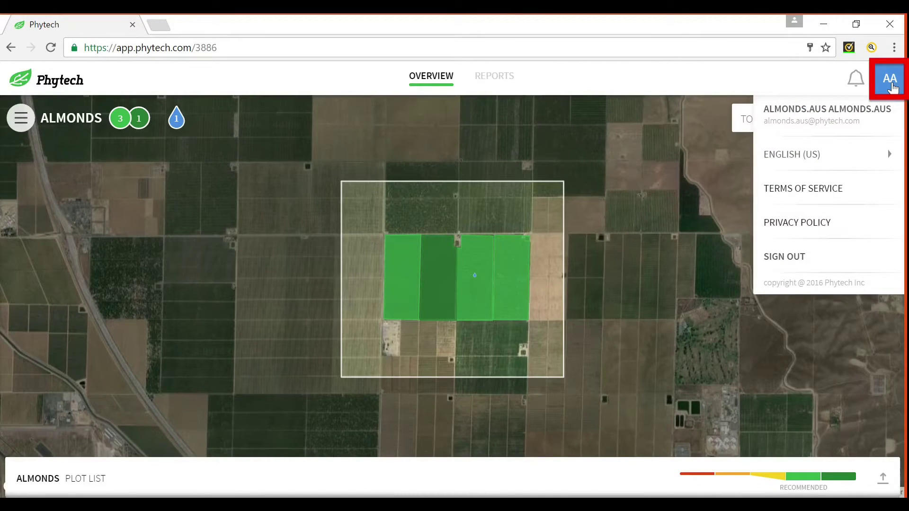
pyautogui.click(892, 88)
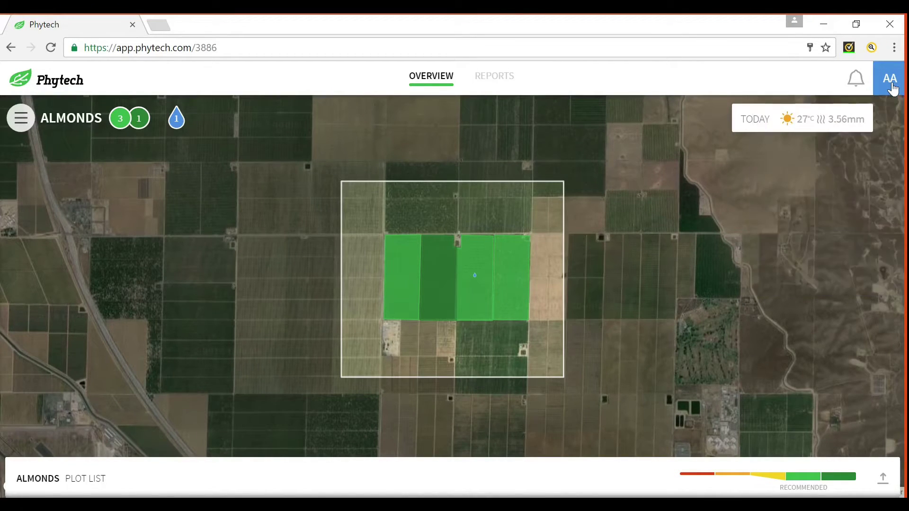
pyautogui.click(862, 84)
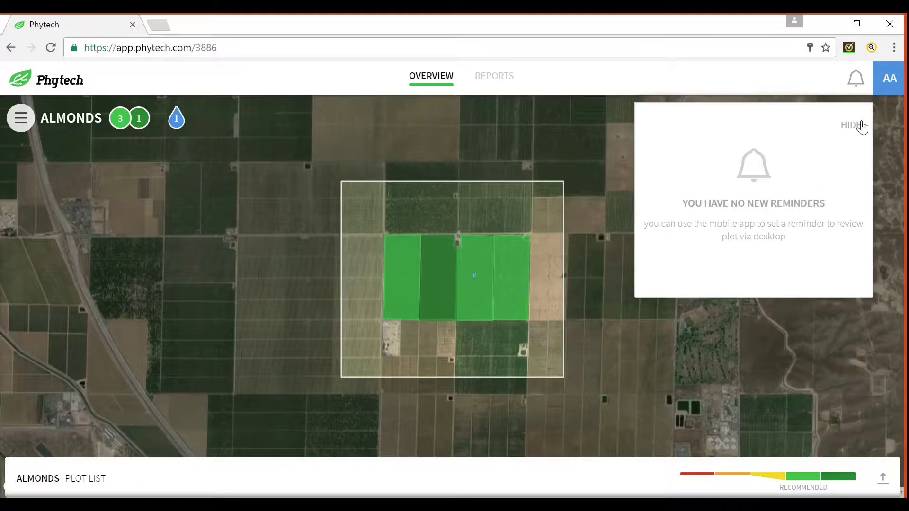
pyautogui.click(867, 116)
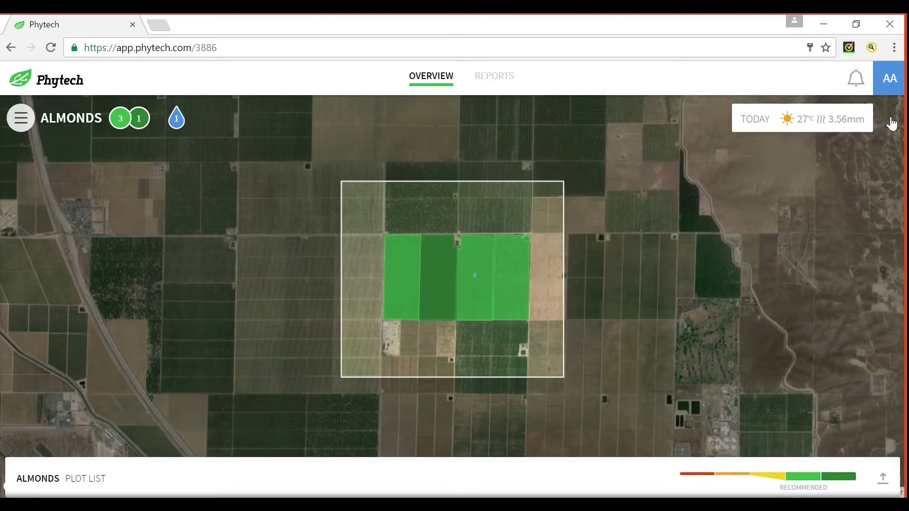
pyautogui.moveTo(823, 128)
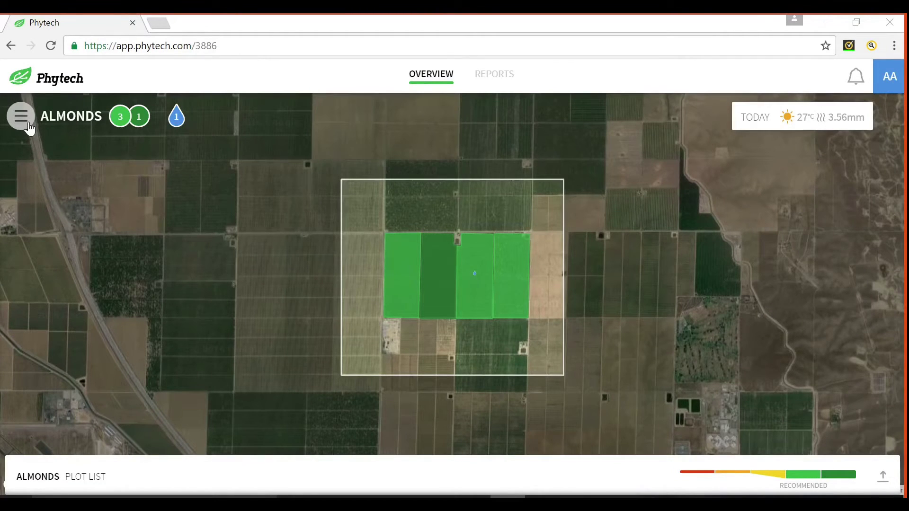
pyautogui.click(21, 116)
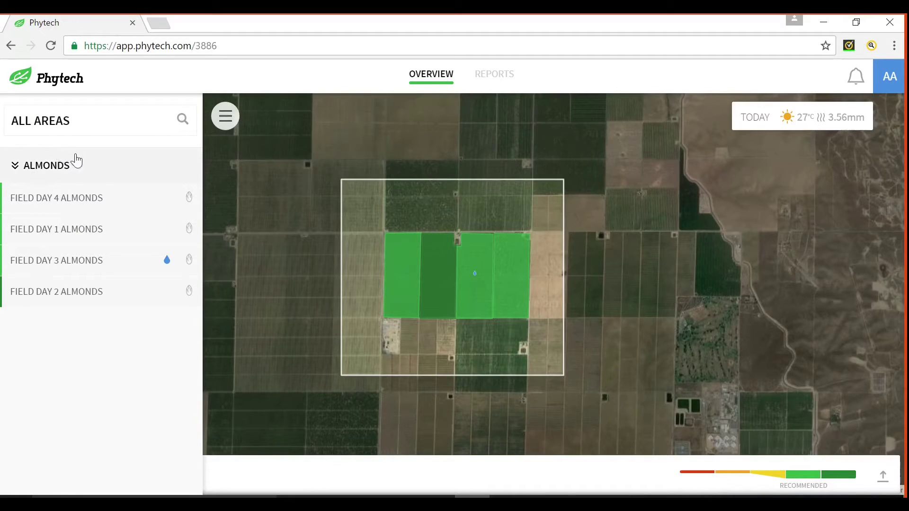
pyautogui.click(87, 128)
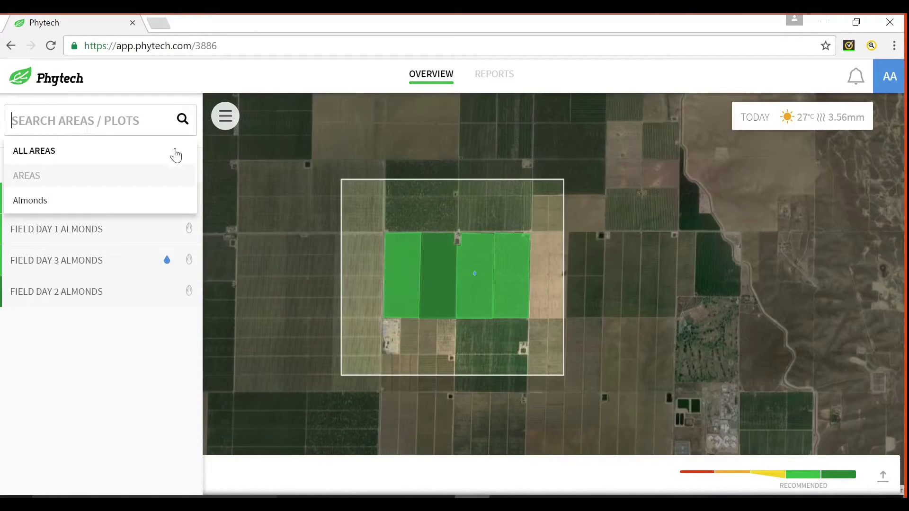
pyautogui.click(233, 219)
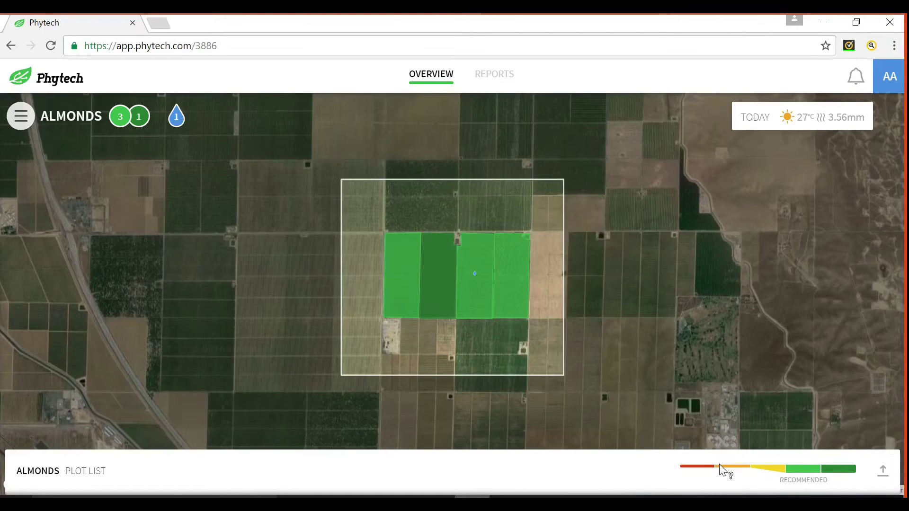
pyautogui.click(743, 471)
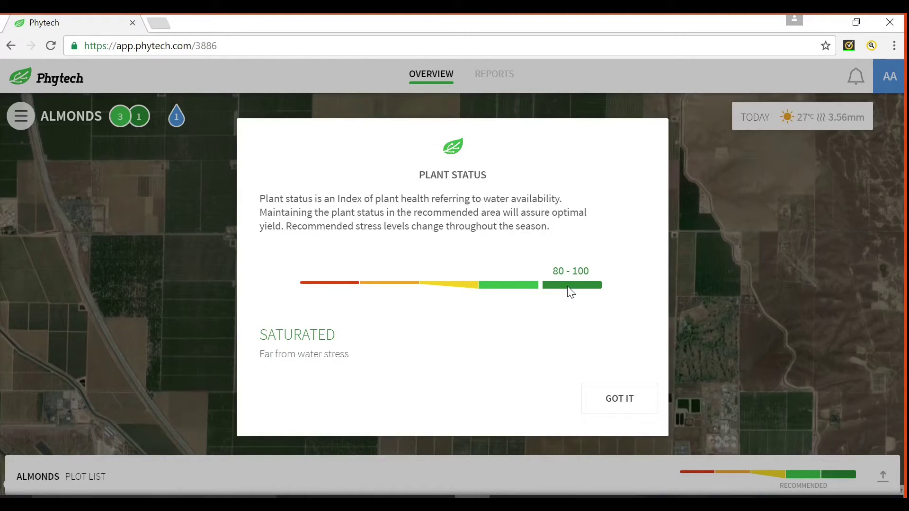
pyautogui.click(633, 399)
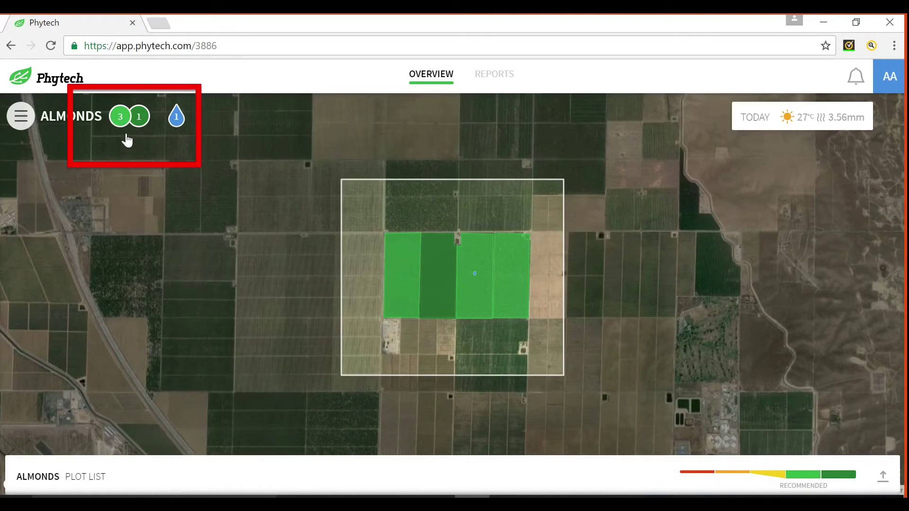
pyautogui.moveTo(122, 132)
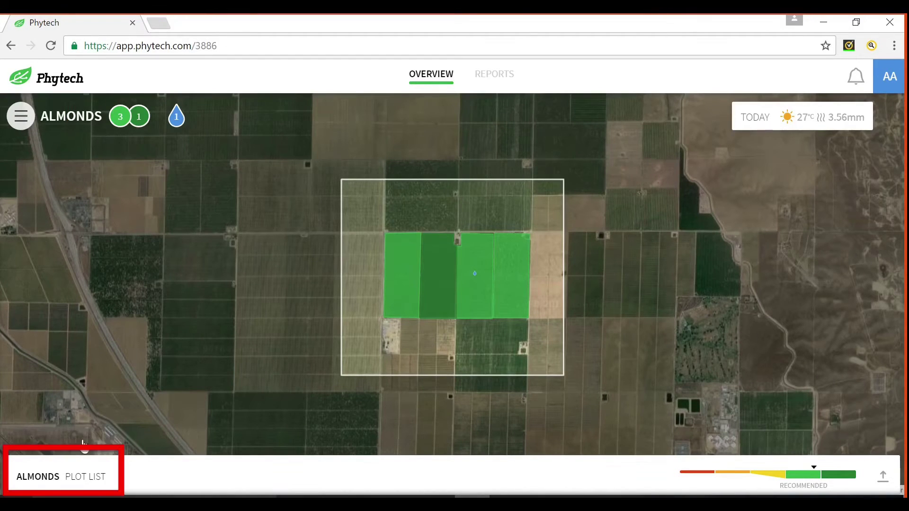
# Open the almond plot list timeline and review its area search and sort options.
pyautogui.click(80, 488)
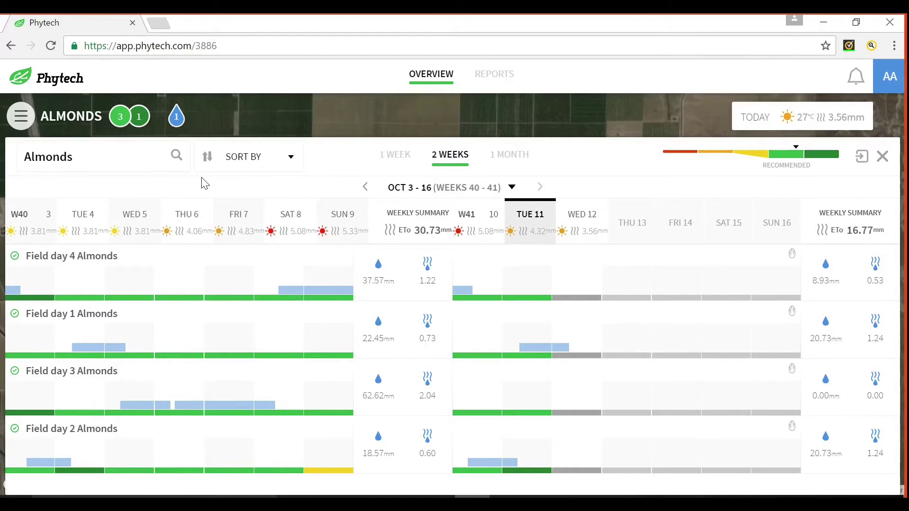
pyautogui.click(118, 166)
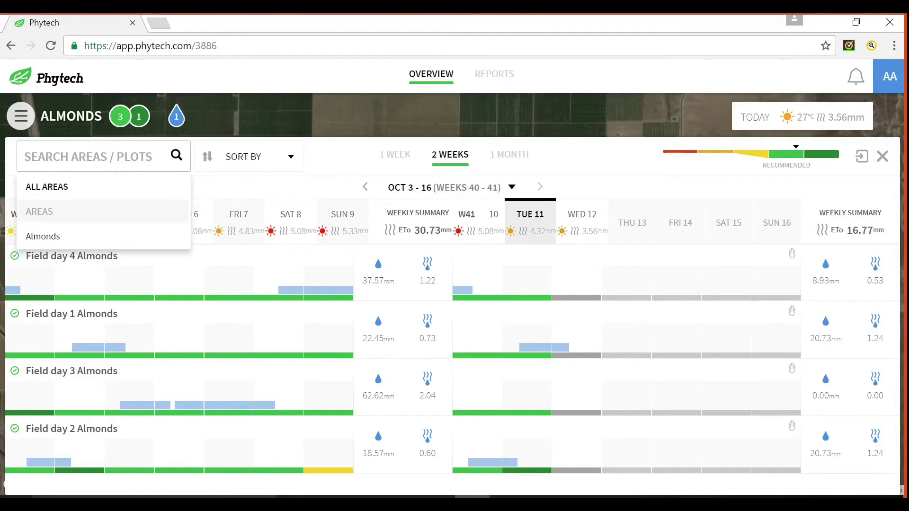
pyautogui.click(252, 160)
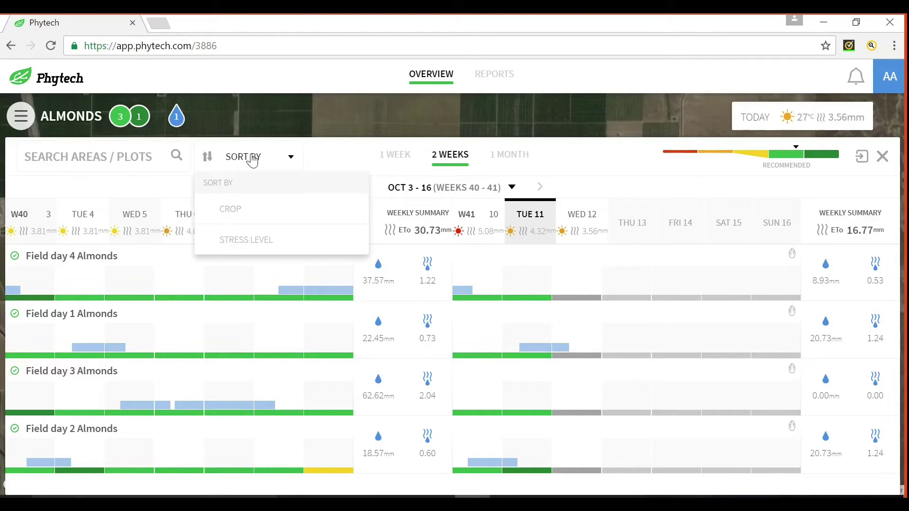
# Switch the timeline between 1 week, 2 weeks and 1 month, then step back to August and jump to September.
pyautogui.click(401, 159)
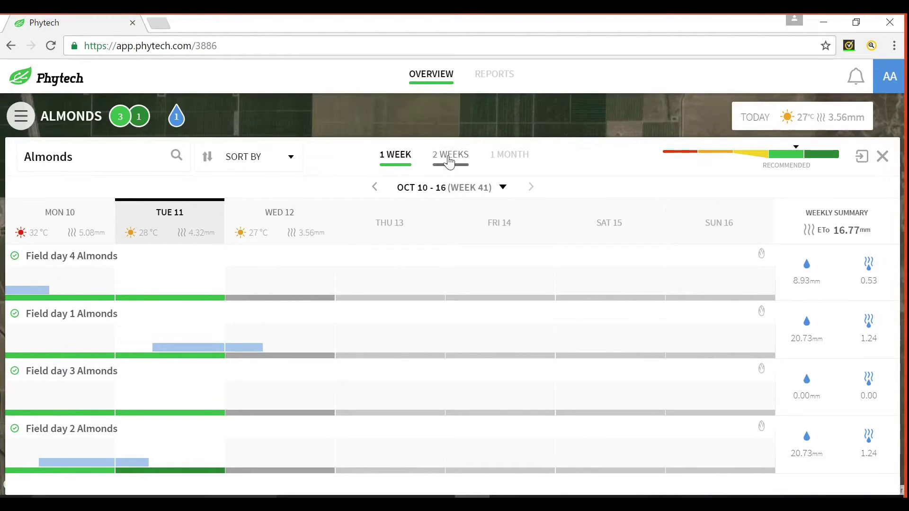
pyautogui.click(453, 159)
pyautogui.click(509, 161)
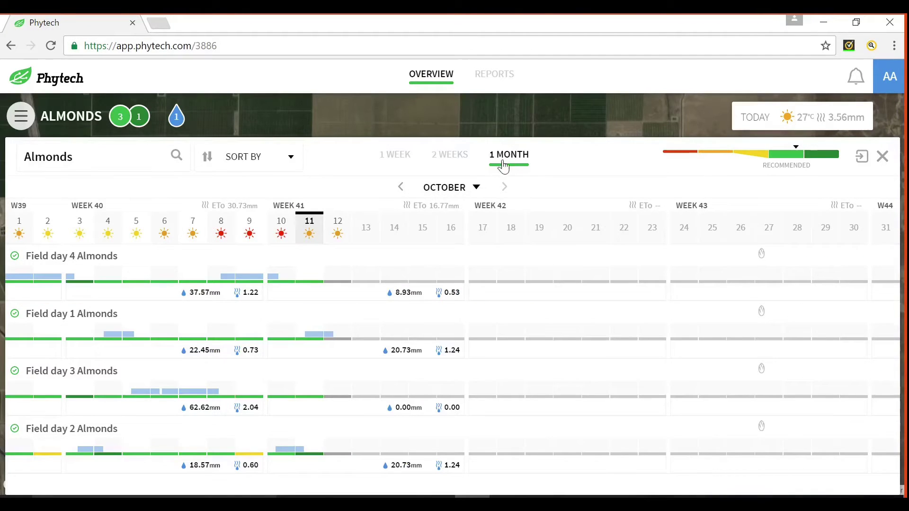
pyautogui.click(402, 187)
pyautogui.click(400, 187)
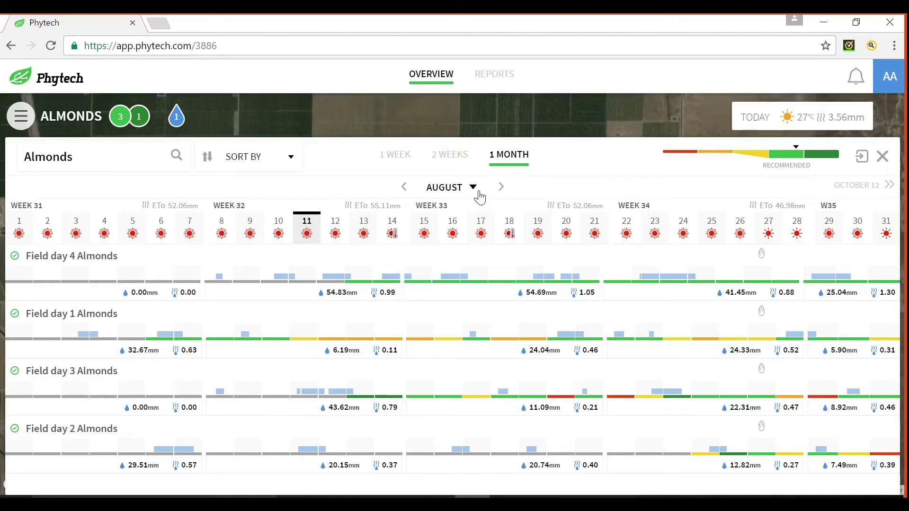
pyautogui.click(474, 187)
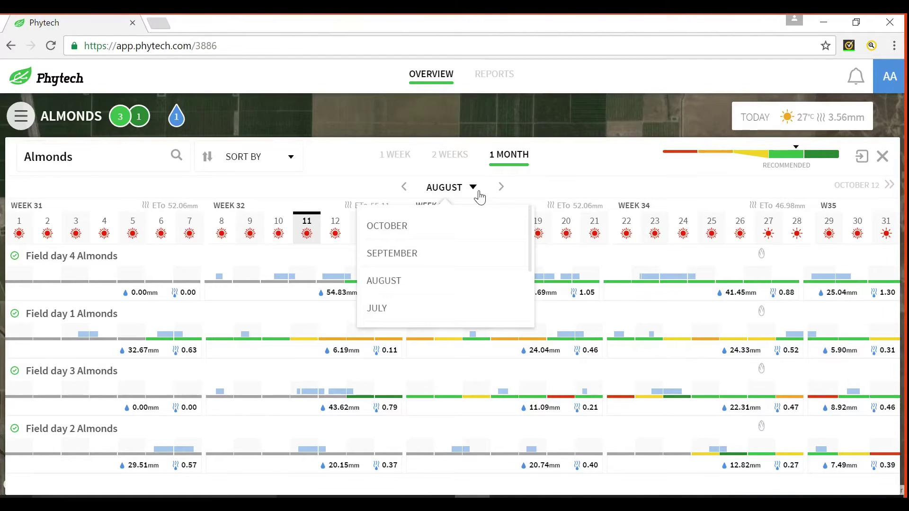
pyautogui.click(430, 253)
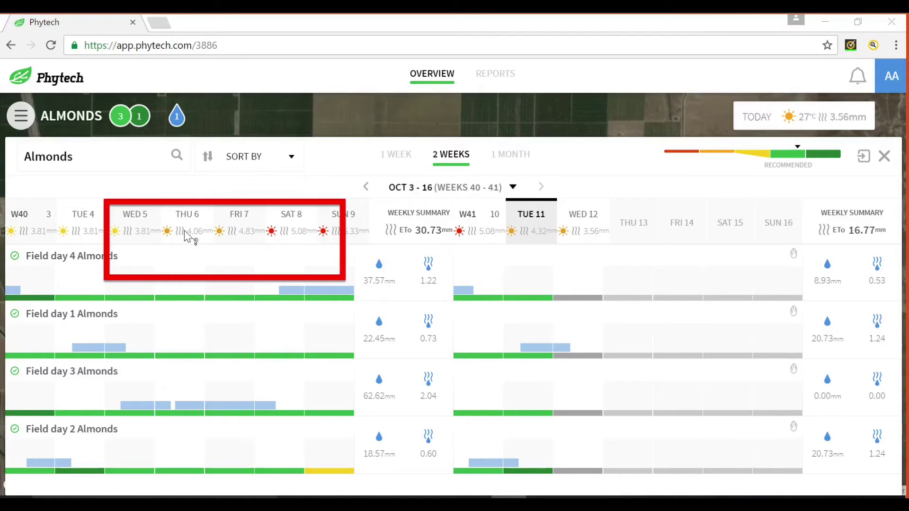
pyautogui.moveTo(218, 237)
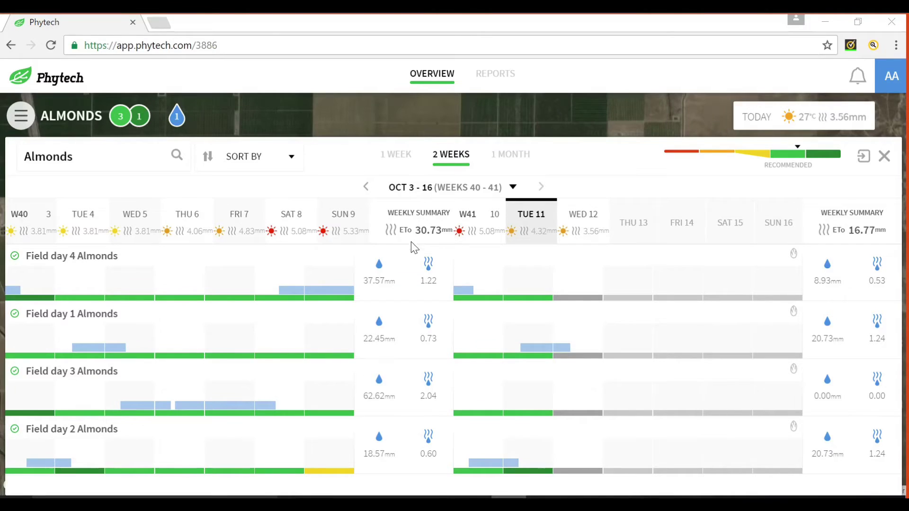
pyautogui.click(410, 266)
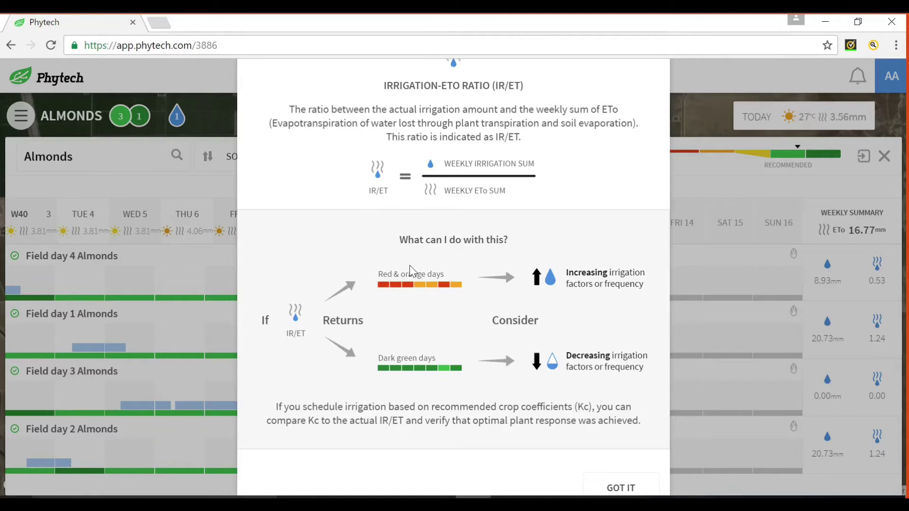
pyautogui.click(617, 489)
pyautogui.moveTo(548, 360)
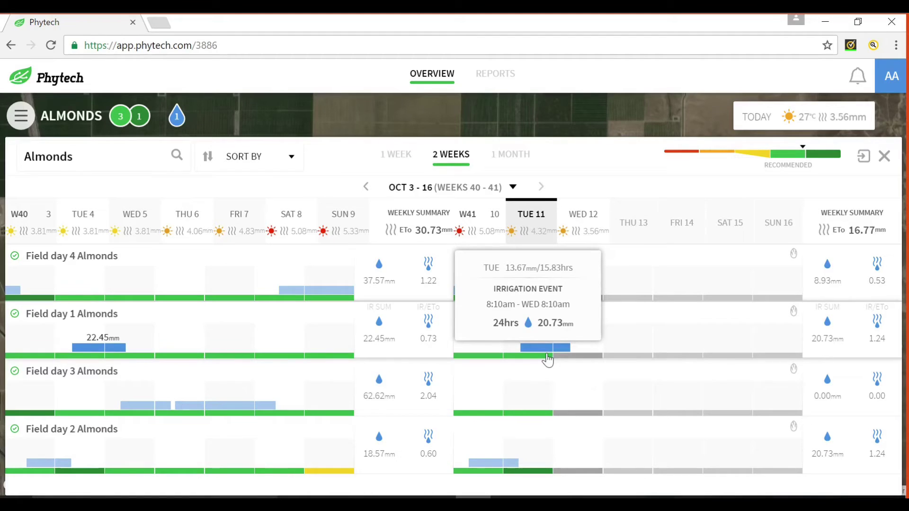
pyautogui.moveTo(305, 298)
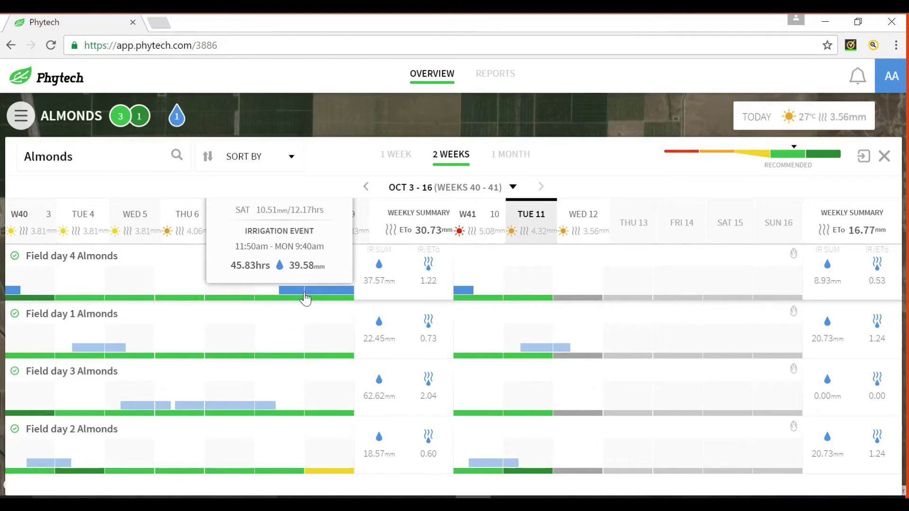
# Open Field day 4 Almonds' charts for Sep 26 – Oct 9 with daily growth values instead of MDS.
pyautogui.click(71, 258)
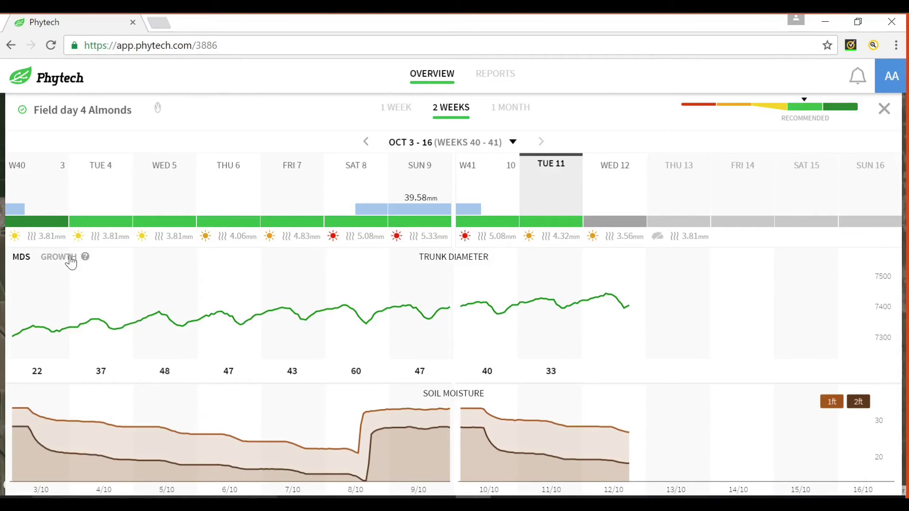
pyautogui.click(369, 143)
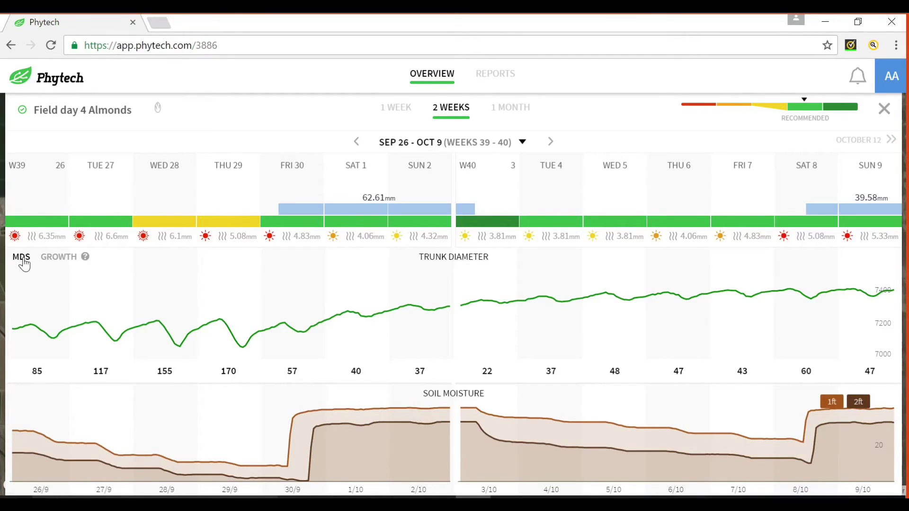
pyautogui.click(54, 263)
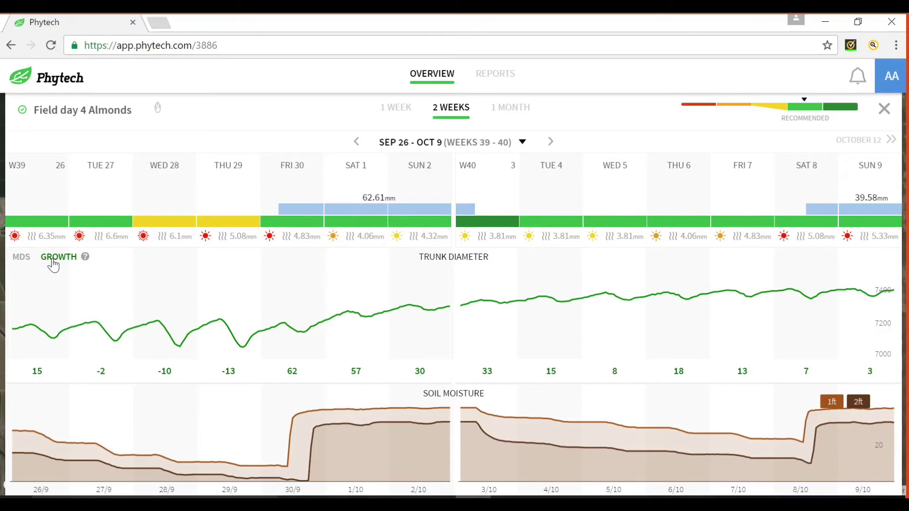
# Read the MDS and growth explanations in the help window, then dismiss it.
pyautogui.click(87, 258)
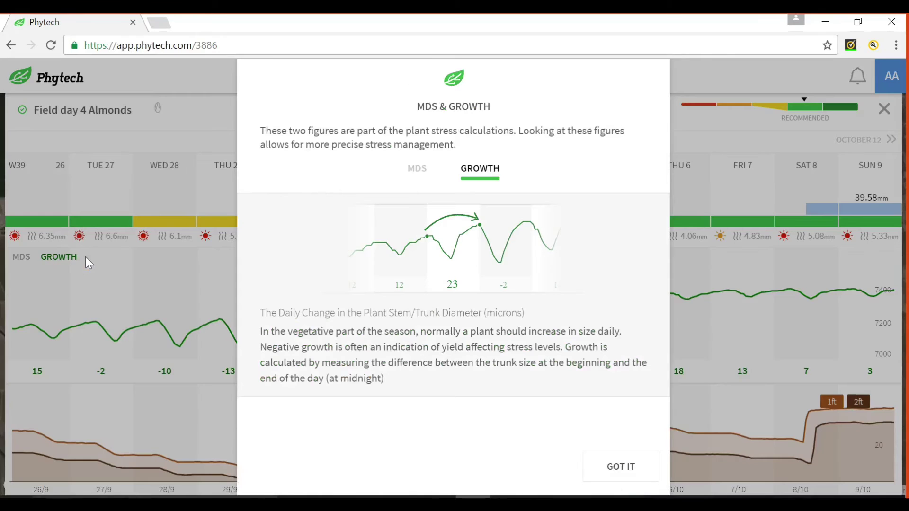
pyautogui.click(424, 174)
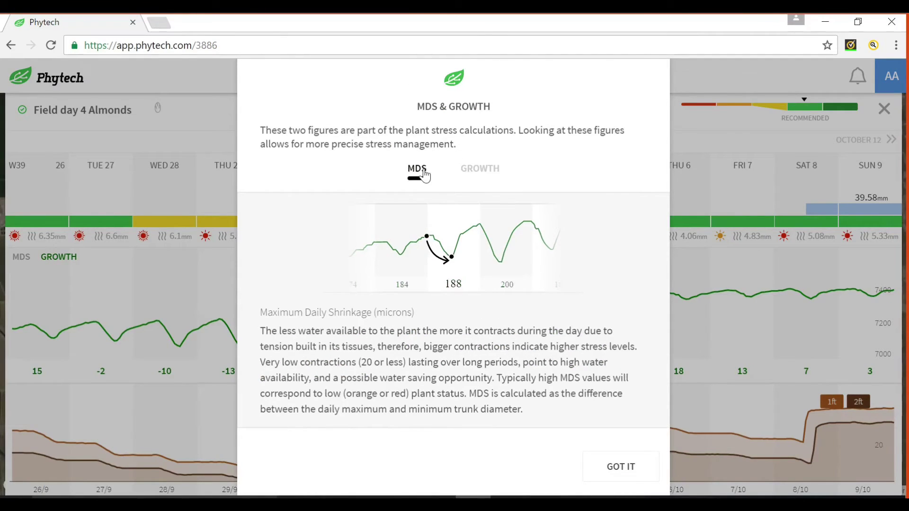
pyautogui.click(481, 176)
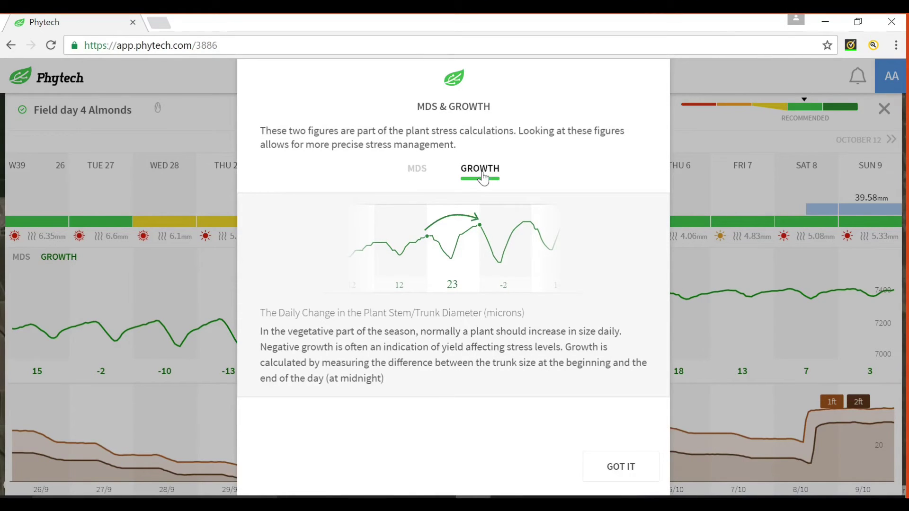
pyautogui.click(615, 477)
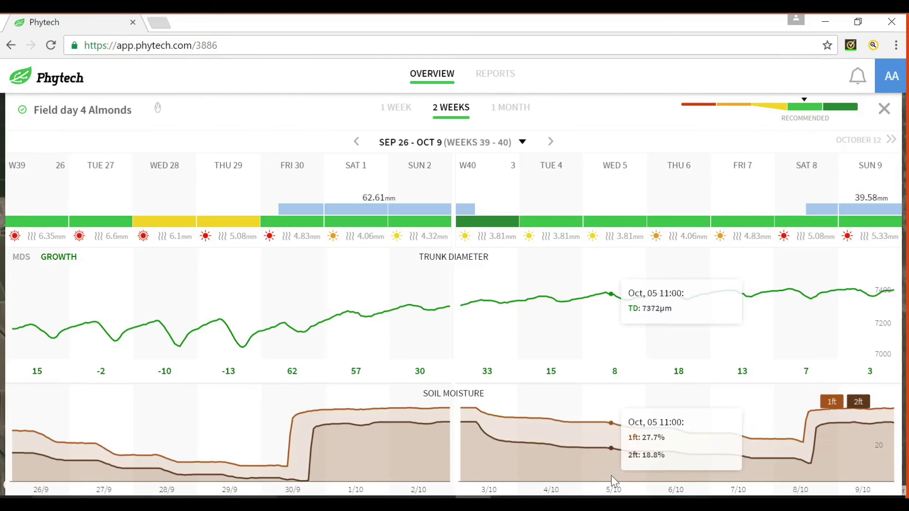
# Hide and then restore the 1ft and 2ft soil moisture curves.
pyautogui.click(833, 407)
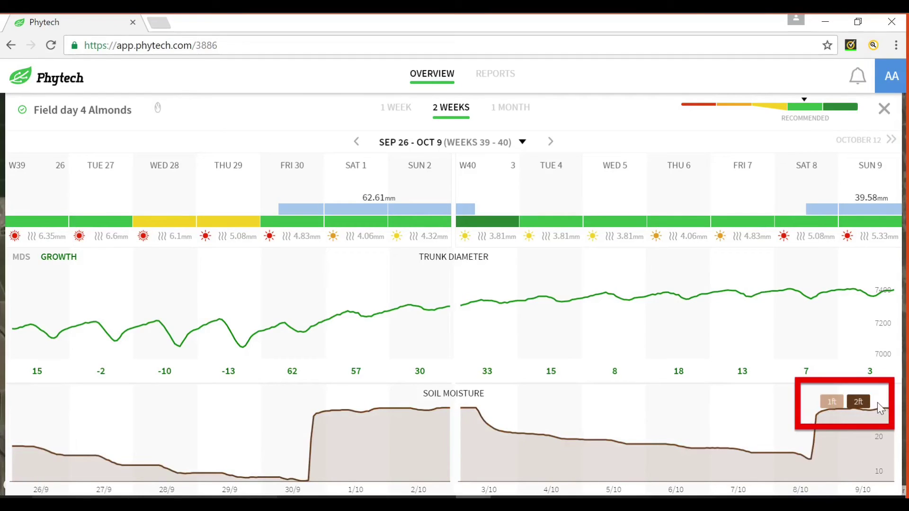
pyautogui.click(861, 403)
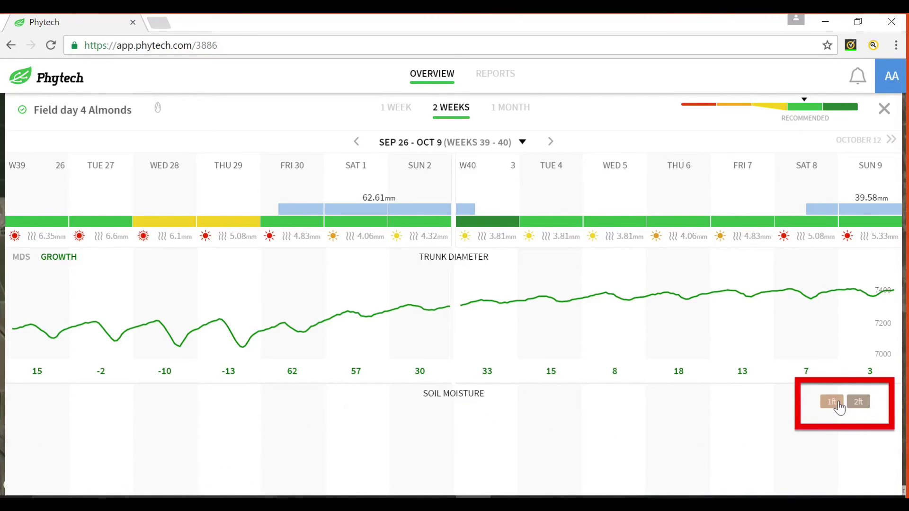
pyautogui.click(833, 403)
pyautogui.click(870, 404)
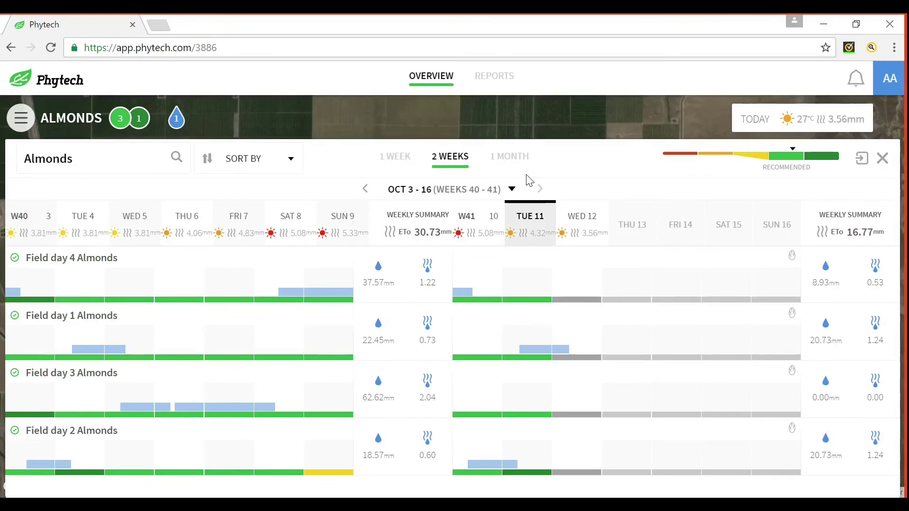
pyautogui.click(512, 159)
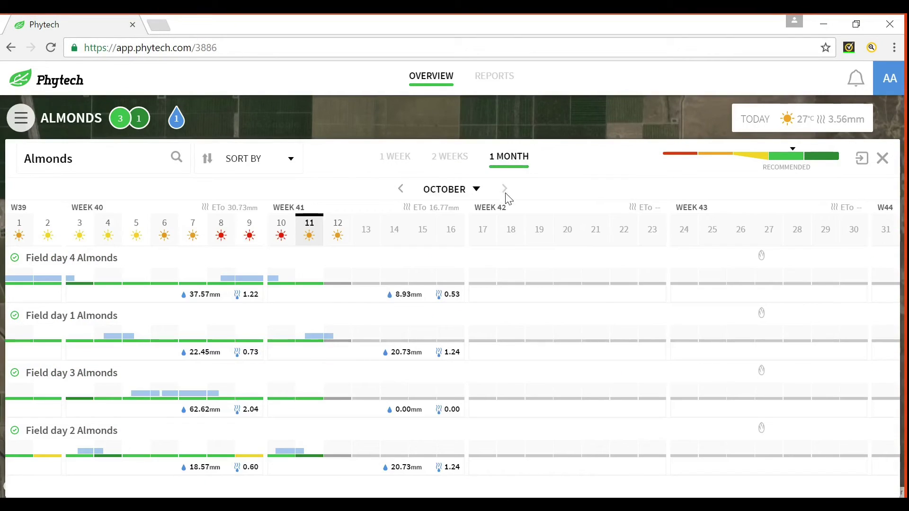
pyautogui.click(490, 193)
pyautogui.moveTo(530, 245); pyautogui.dragTo(526, 284)
pyautogui.click(474, 303)
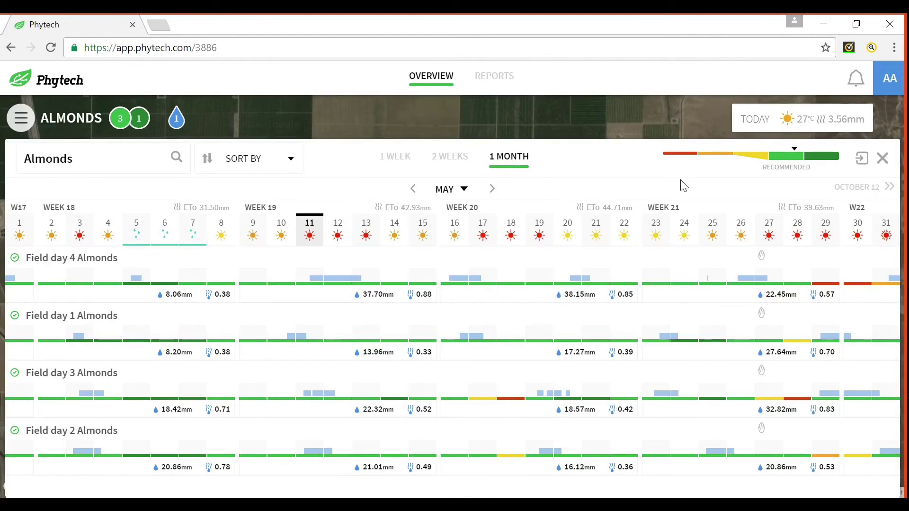
pyautogui.click(864, 163)
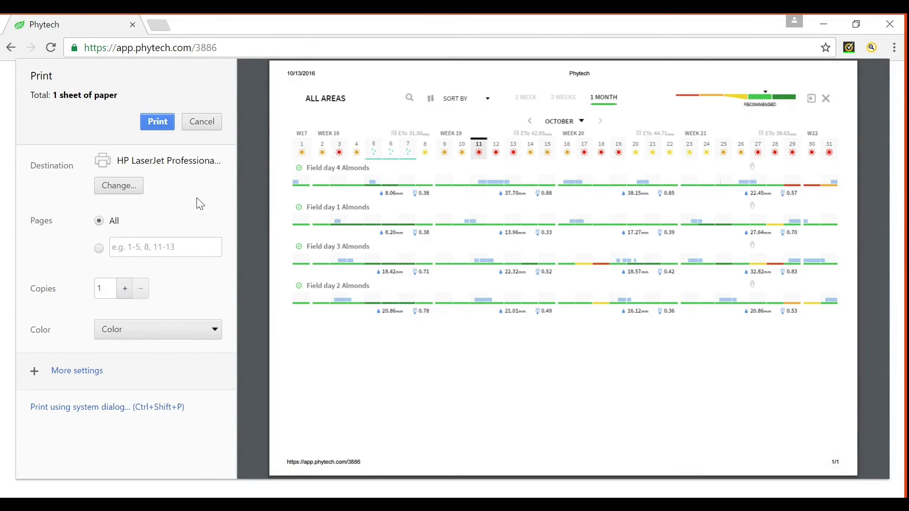
pyautogui.click(121, 189)
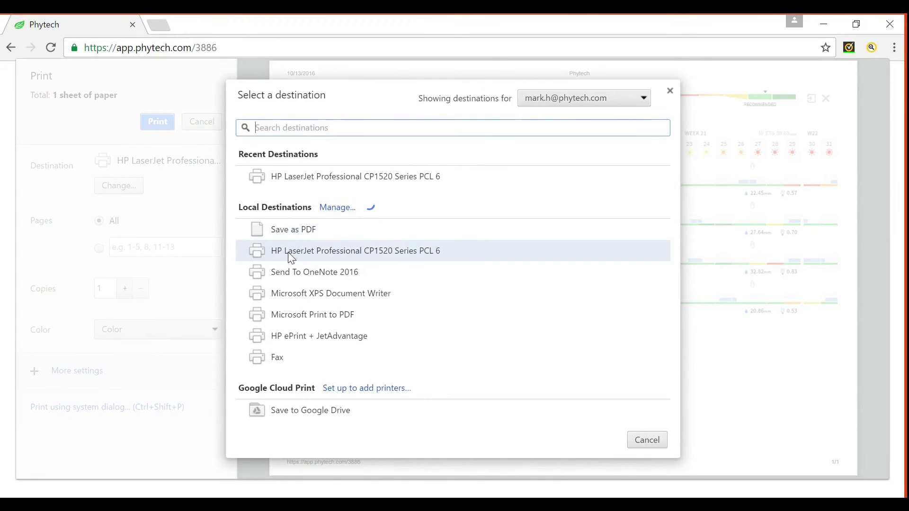
pyautogui.click(300, 232)
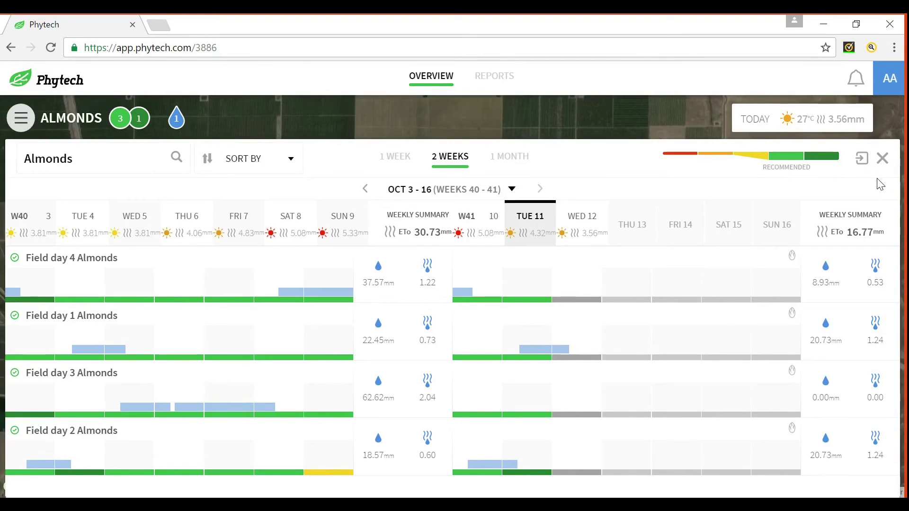
# Close the plot list and view Field day 1 Almonds' irrigation timeline for Sep 26 – Oct 9.
pyautogui.click(883, 158)
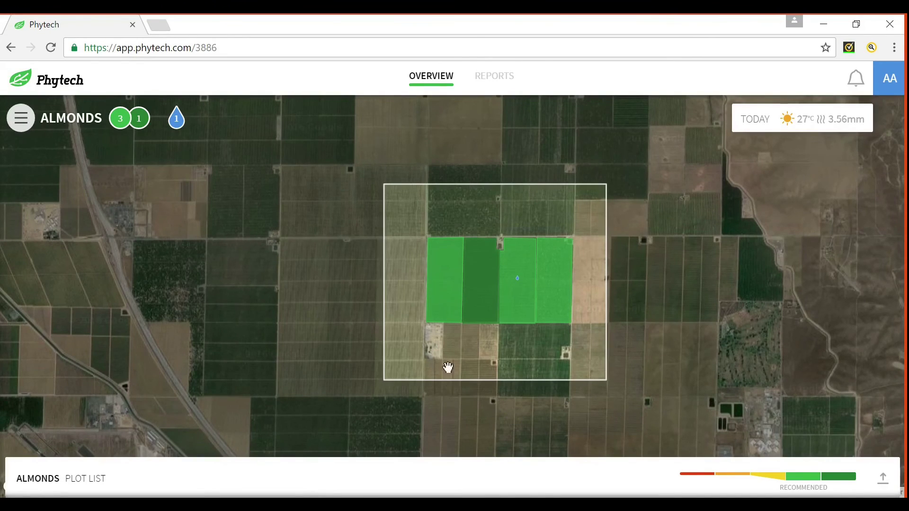
pyautogui.click(452, 312)
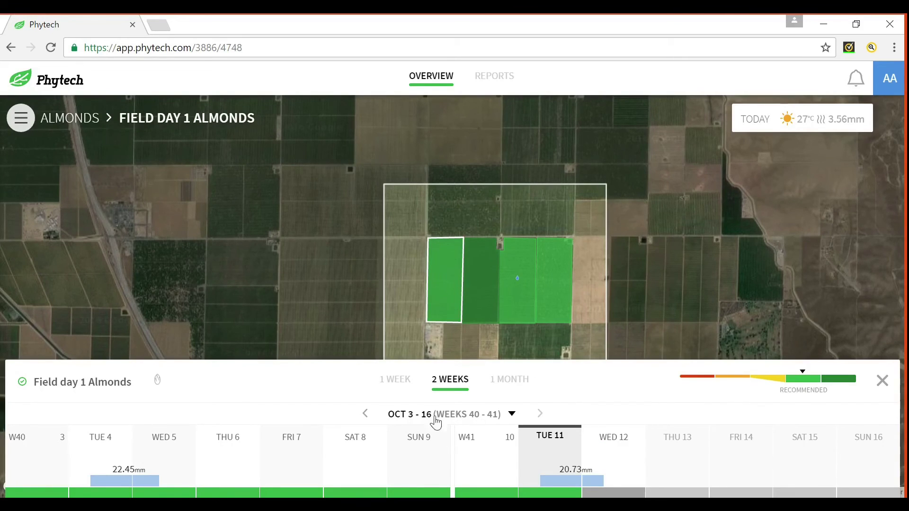
pyautogui.click(368, 415)
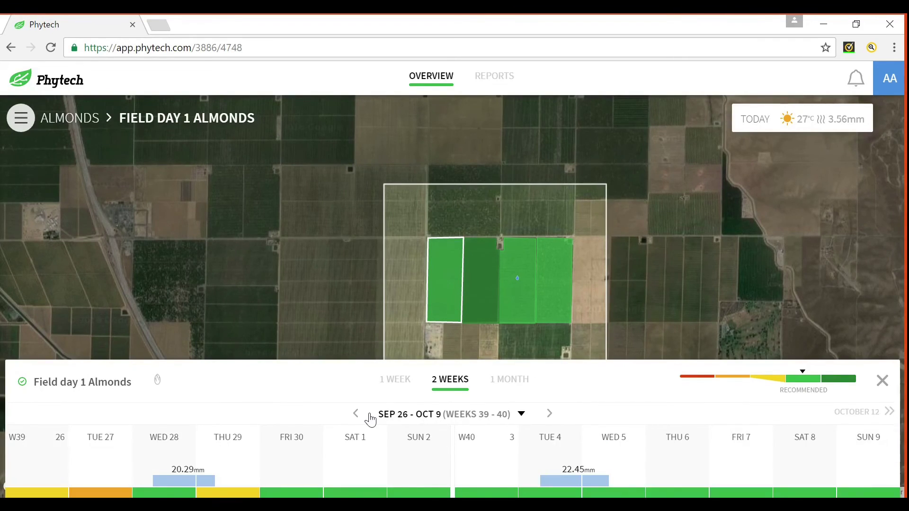
# Expand Field day 2 Almonds' full detail charts, then close them to return to the map.
pyautogui.click(495, 316)
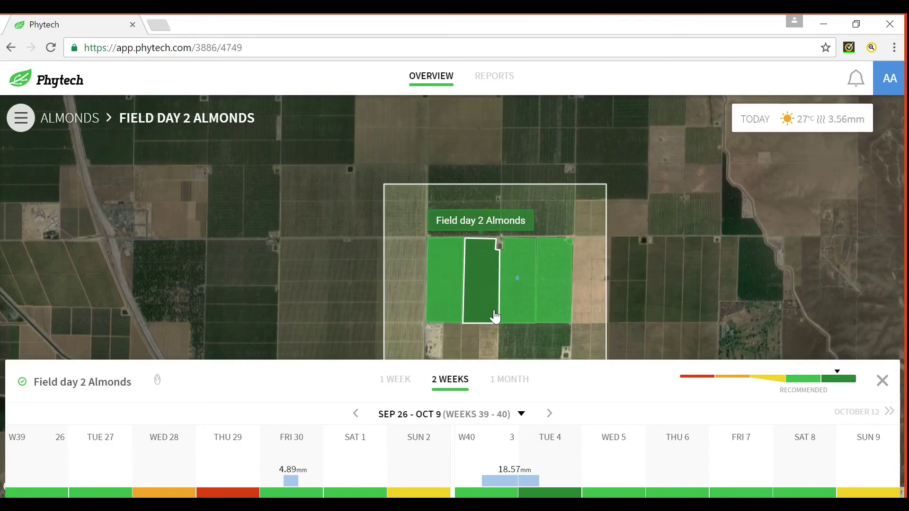
pyautogui.click(65, 387)
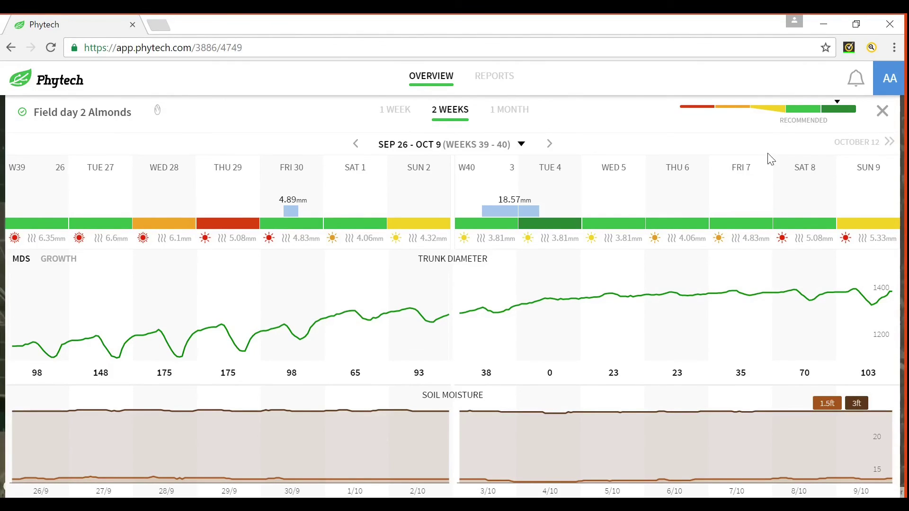
pyautogui.click(883, 110)
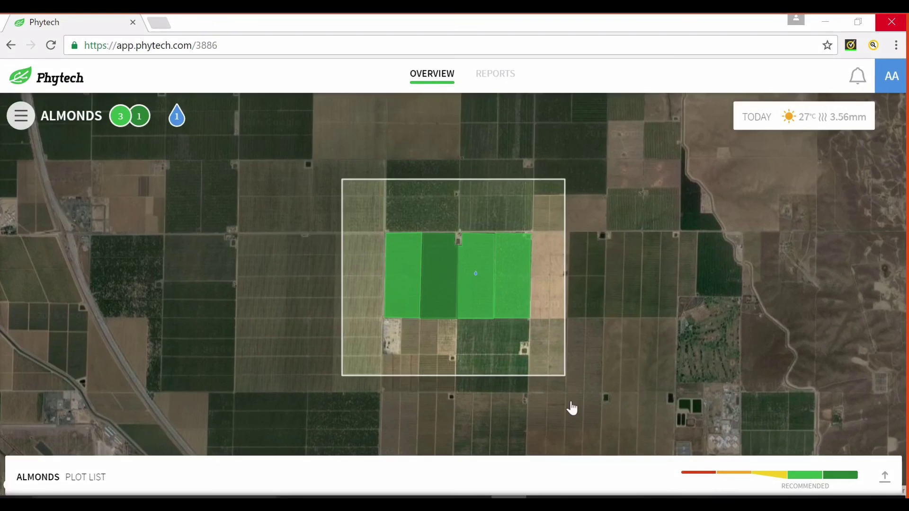